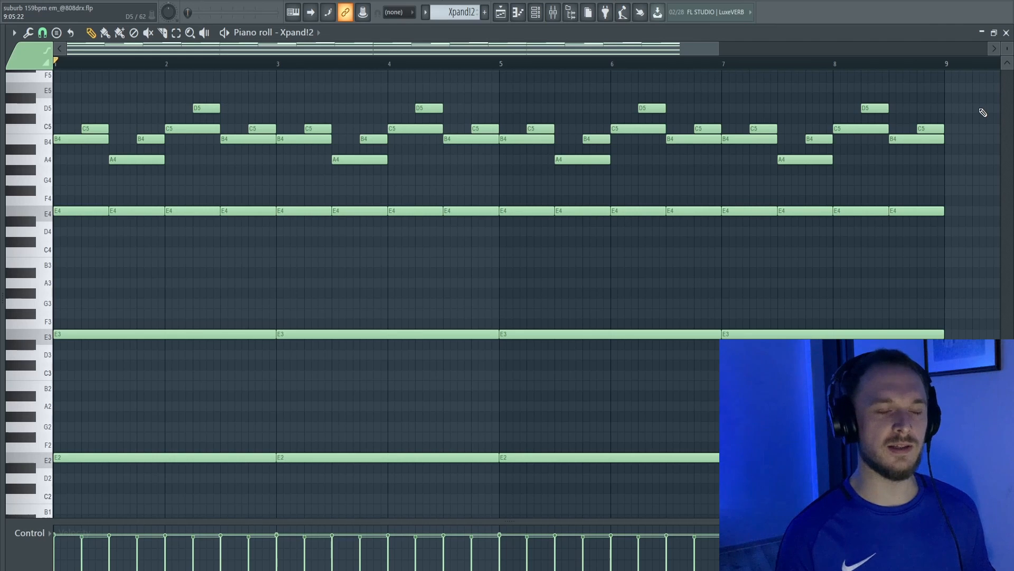
Play back the Xpand!2 melody and inspect the Fruity parametric EQ 2 curve on its mixer track
left_click_drag(965, 302, 53, 460)
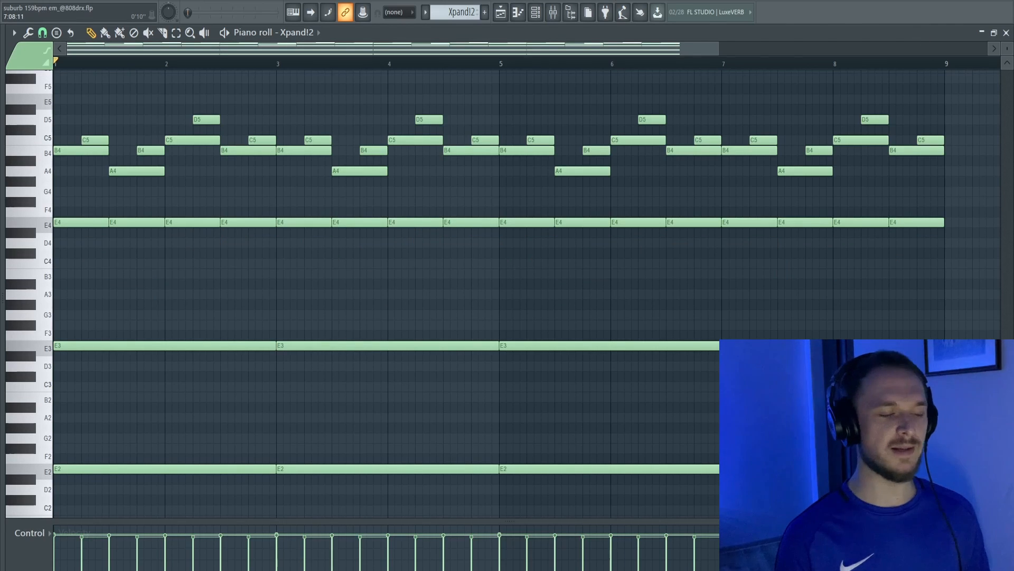
key("space")
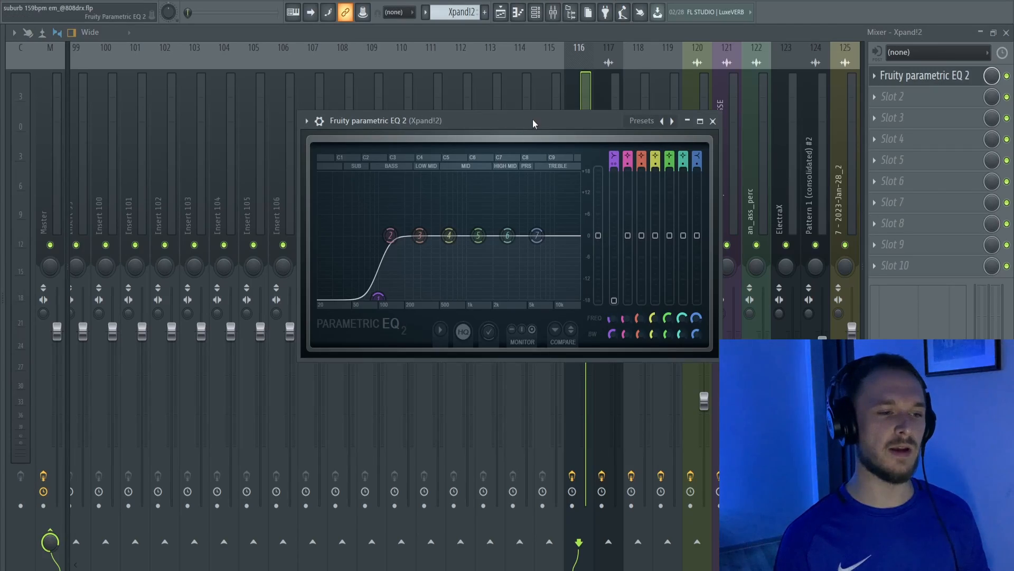
left_click_drag(534, 120, 521, 124)
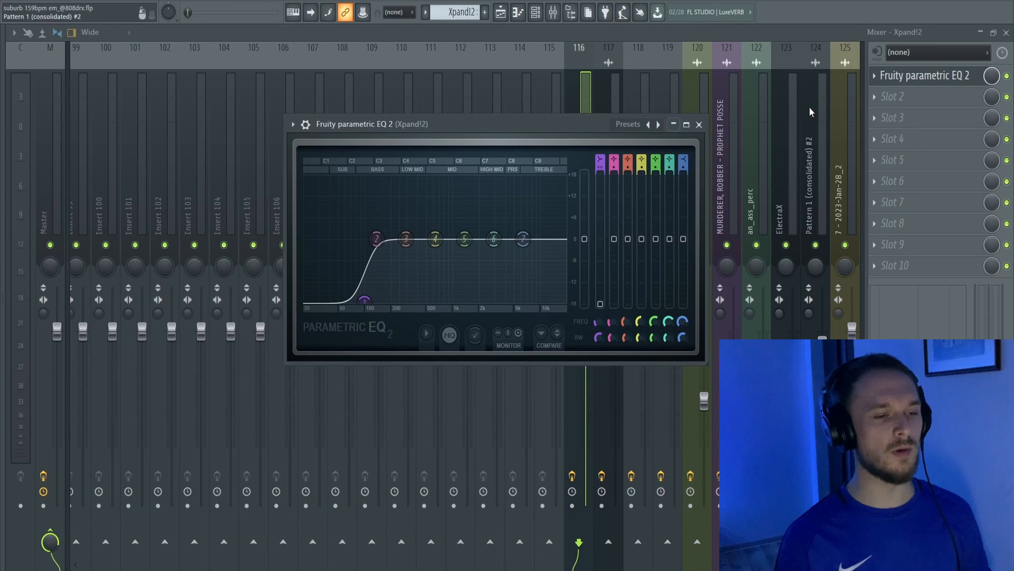
Inspect the Fruity parametric EQ 2 and ValhallaVintageVerb settings on the mixer track of Pattern 1 (consolidated)
key("F5")
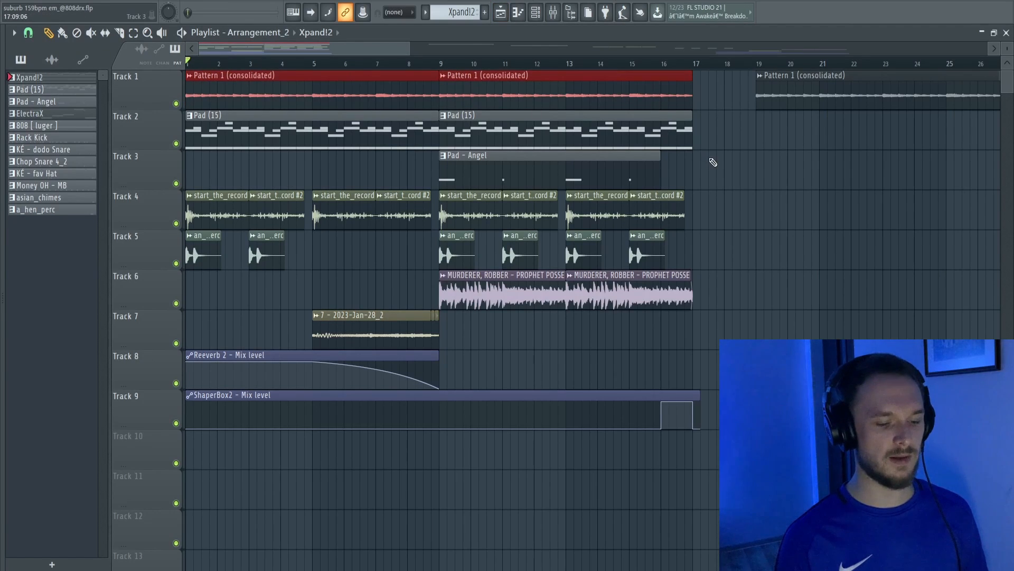
key("F9")
key("Right")
left_click(951, 79)
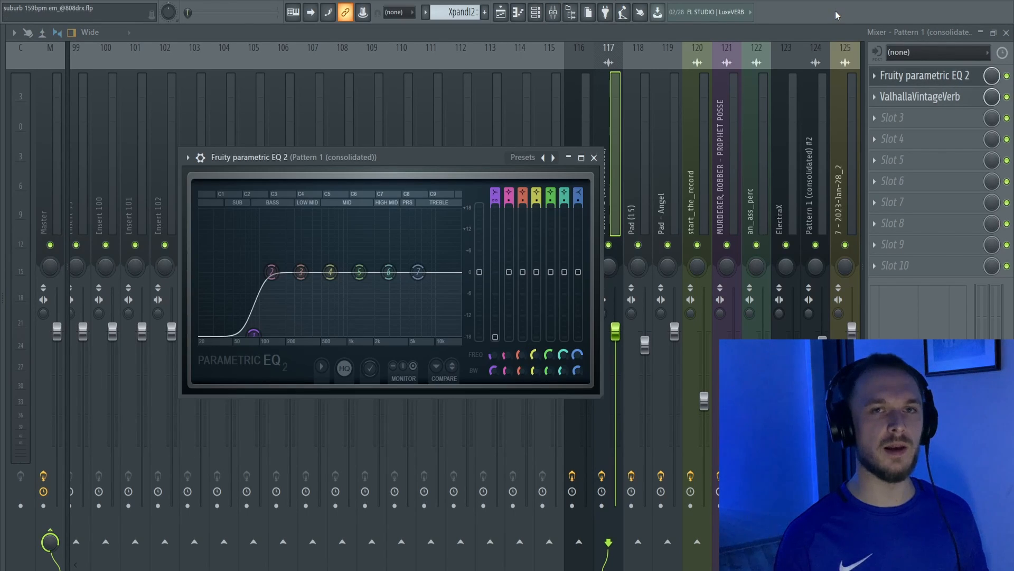
left_click(937, 101)
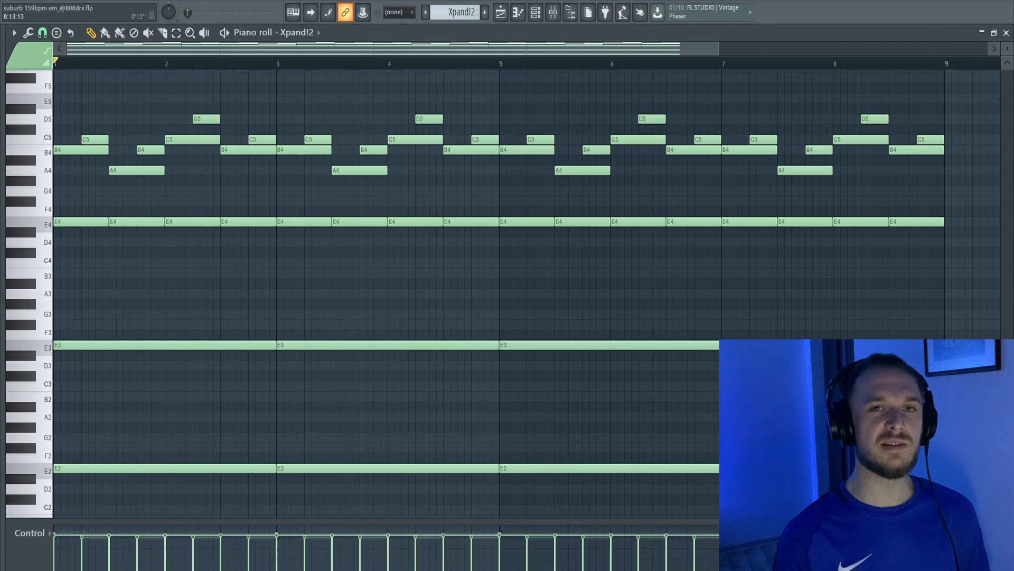
Play back the Pad (15) melody and open ShaperBox2 on its mixer track
left_click_drag(954, 93, 62, 236)
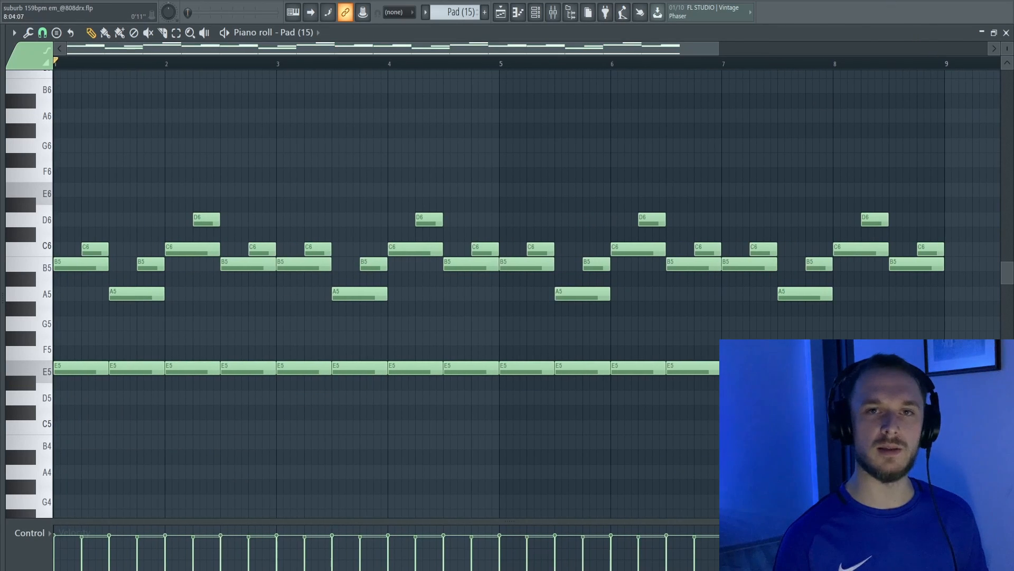
key("space")
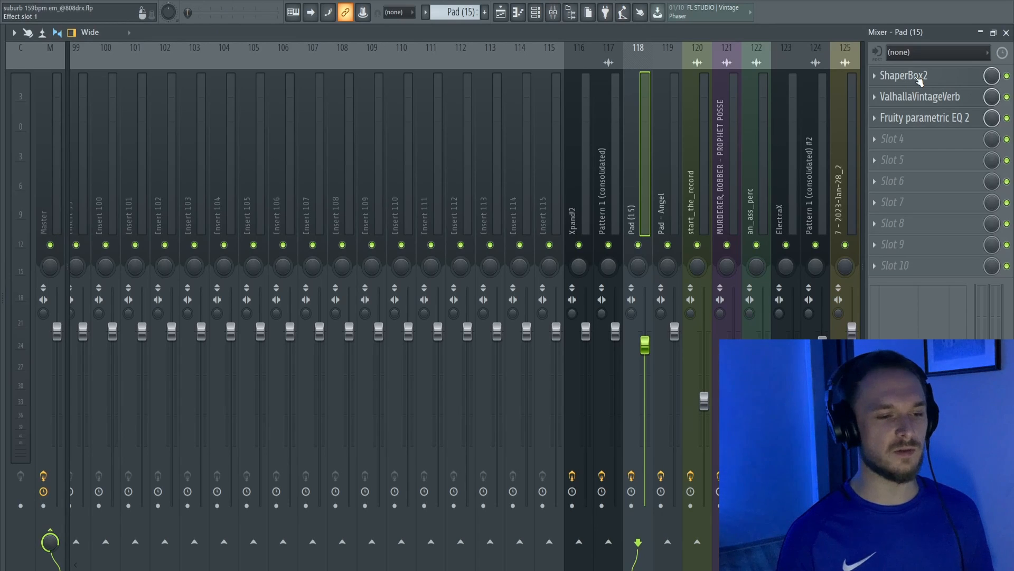
left_click(919, 78)
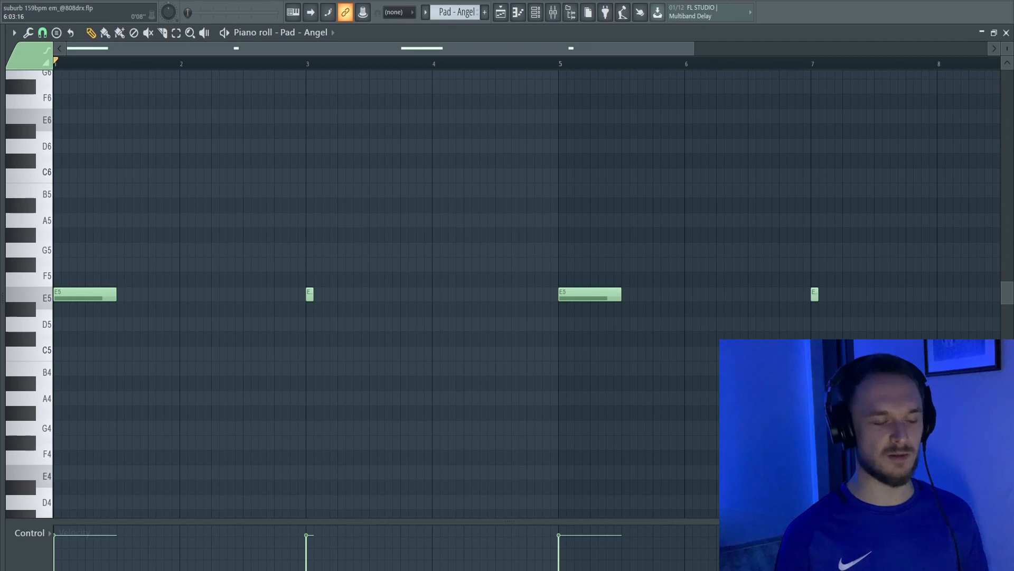
Play back the Pad - Angel notes and review its Fruity parametric EQ 2, ValhallaVintageVerb and ShaperBox2 settings
key("space")
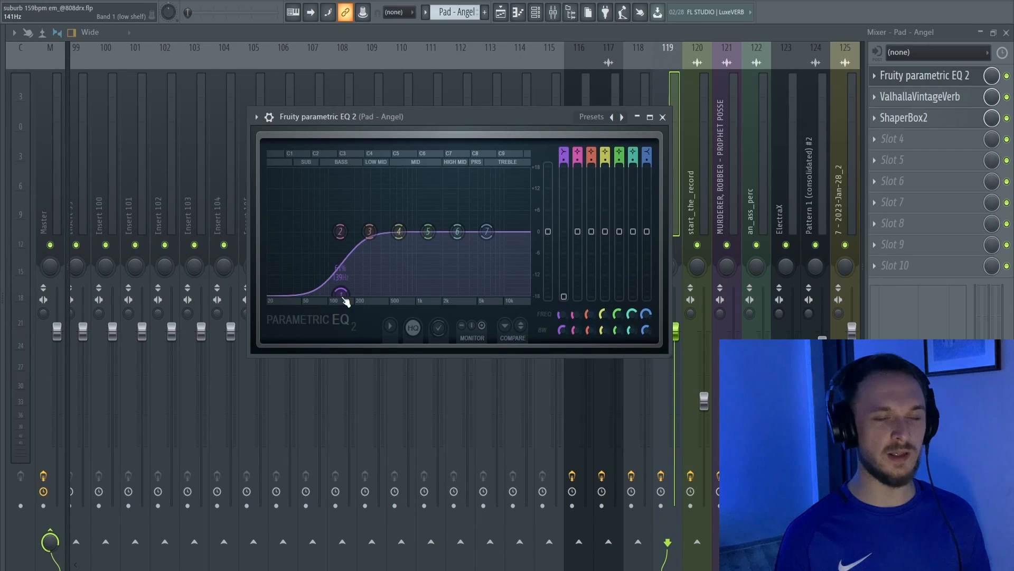
left_click(962, 79)
left_click(958, 96)
left_click_drag(261, 106, 427, 104)
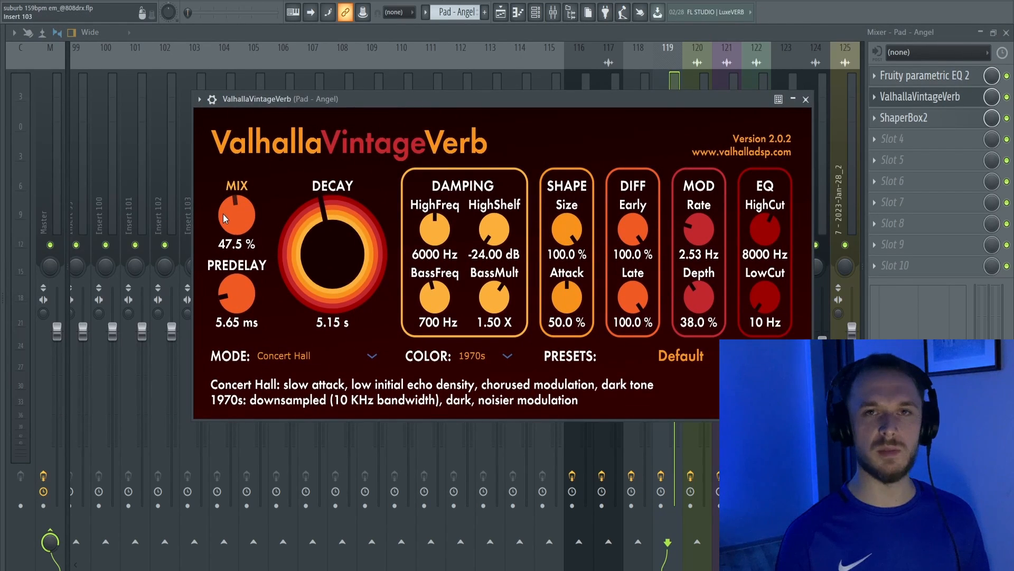
left_click(929, 98)
left_click(925, 117)
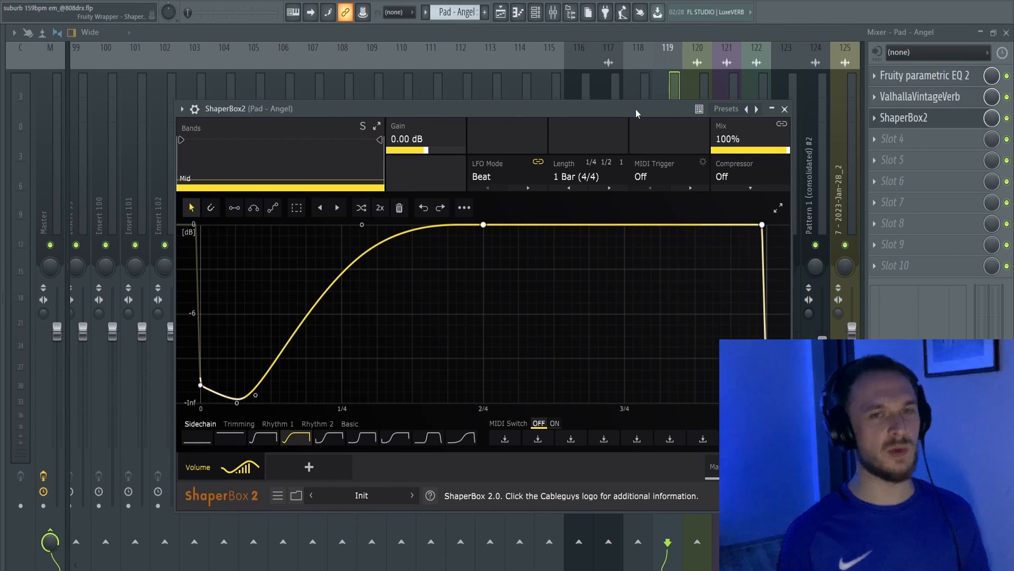
key("Escape")
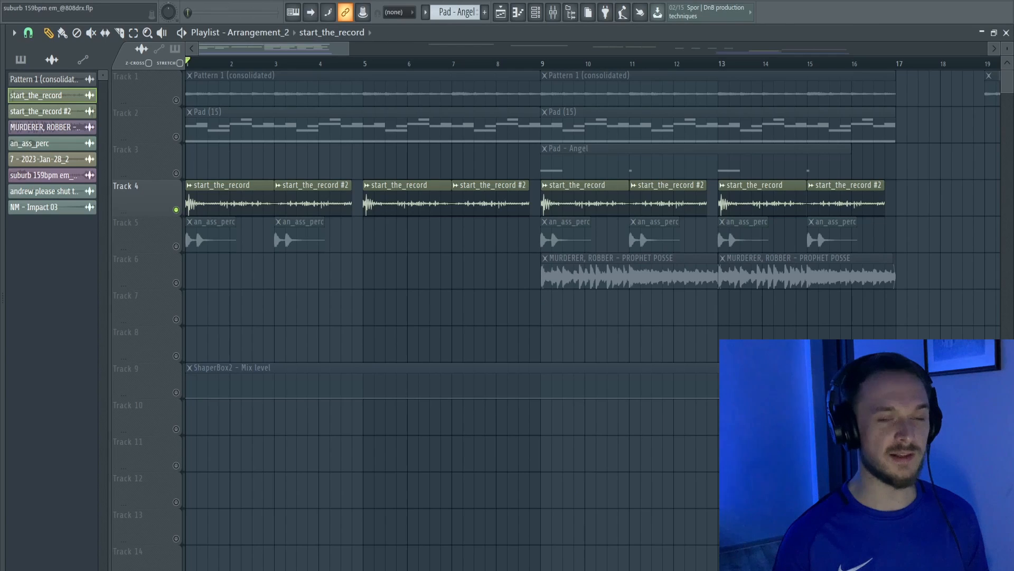
Listen to the start_the_record clips on playlist Track 4 in solo
right_click(176, 211)
right_click(176, 211)
key("space")
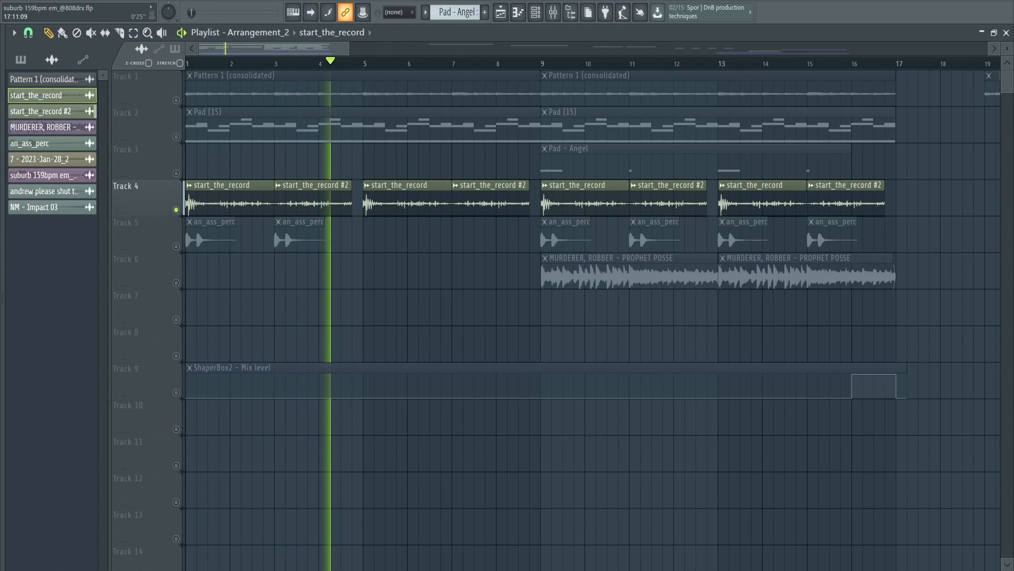
key("space")
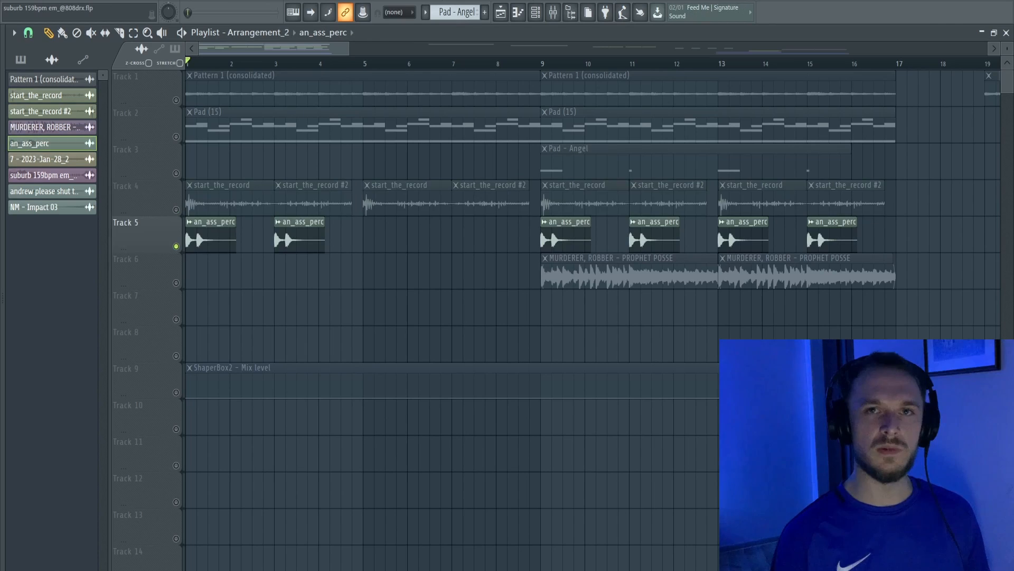
Audition the soloed an_ass_perc, MURDERER, ROBBER - PROPHET POSSE and suburb 159bpm em_@808drx audio clips in the playlist
key("space")
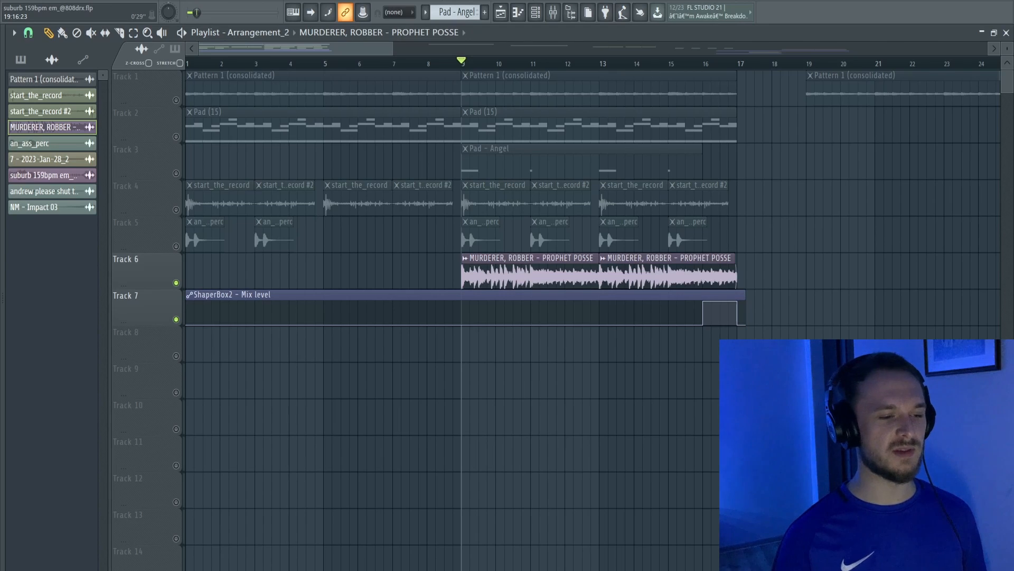
key("space")
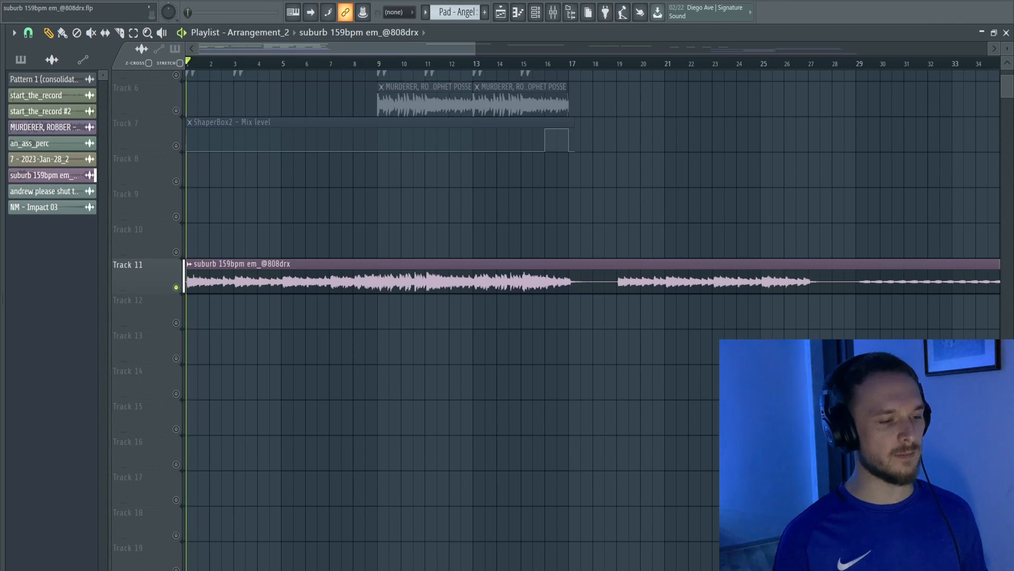
key("space")
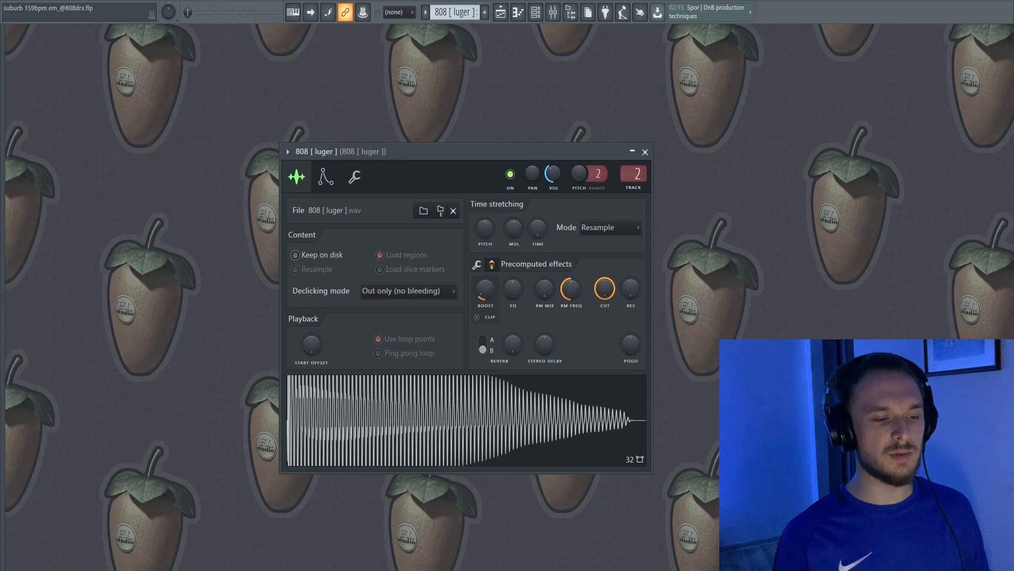
Close the 808 [ luger ] sampler and audition the Rack Kick, dodo Snare and Chop Snare 4_2 patterns
key("Escape")
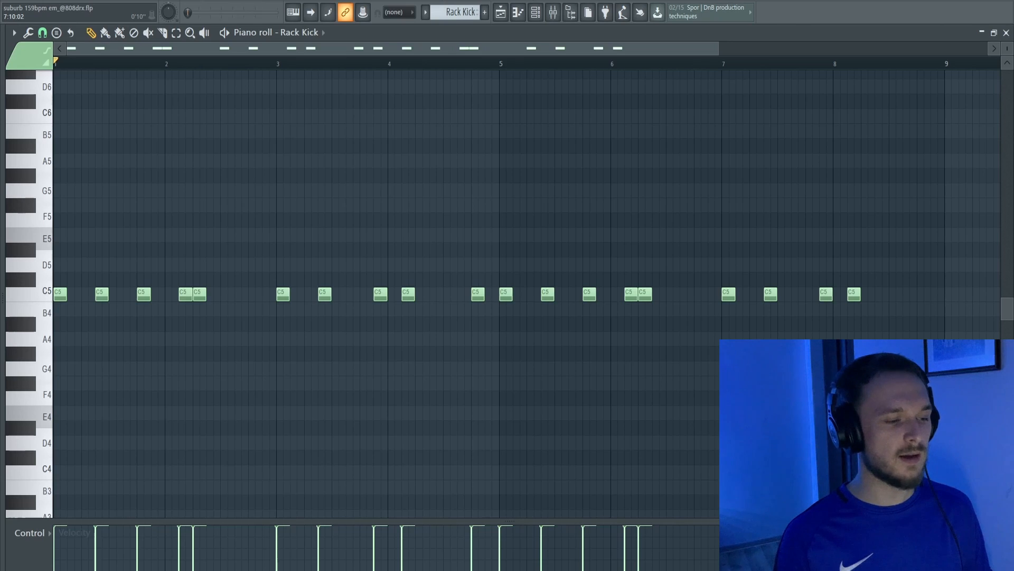
key("space")
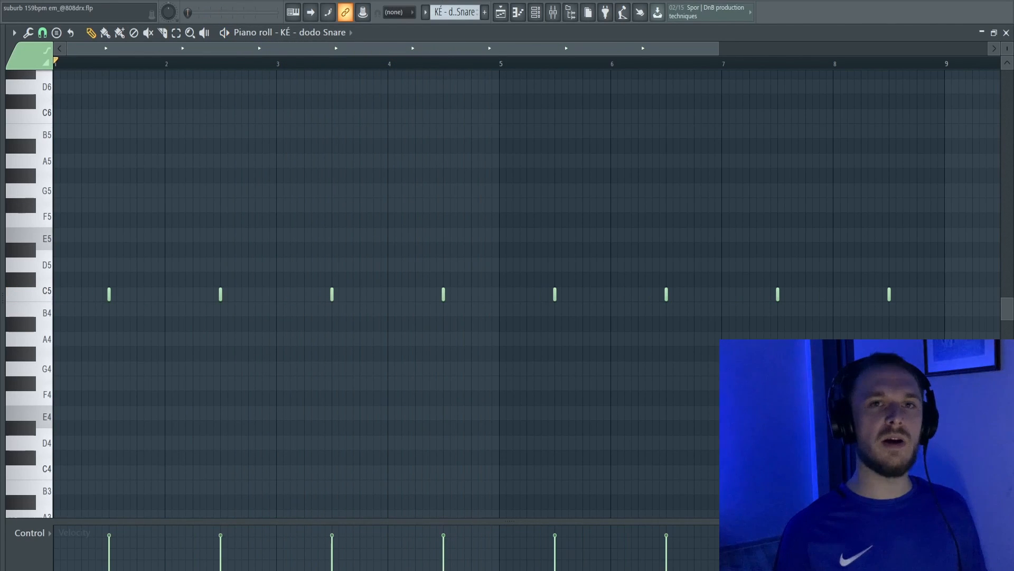
key("space")
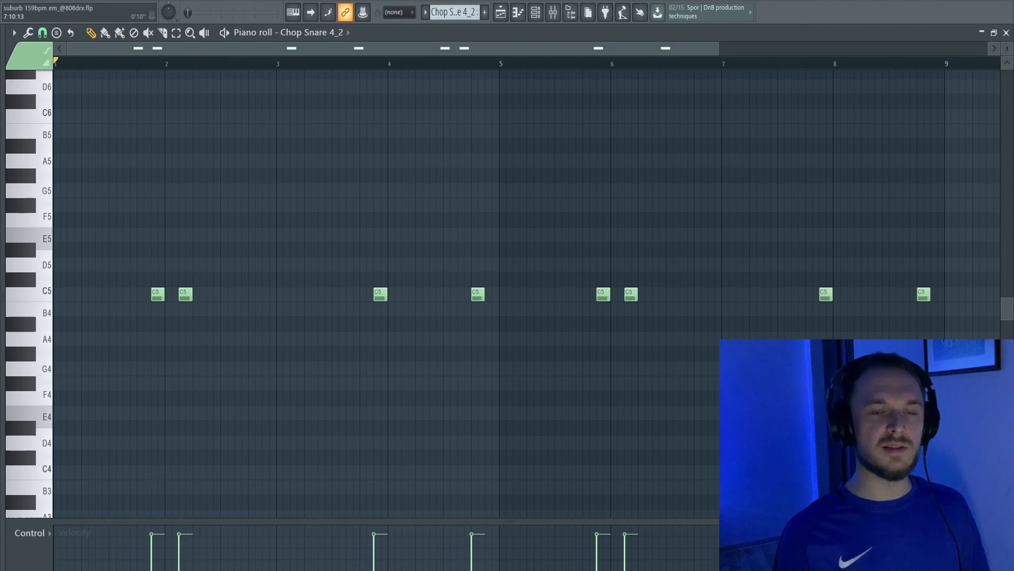
key("space")
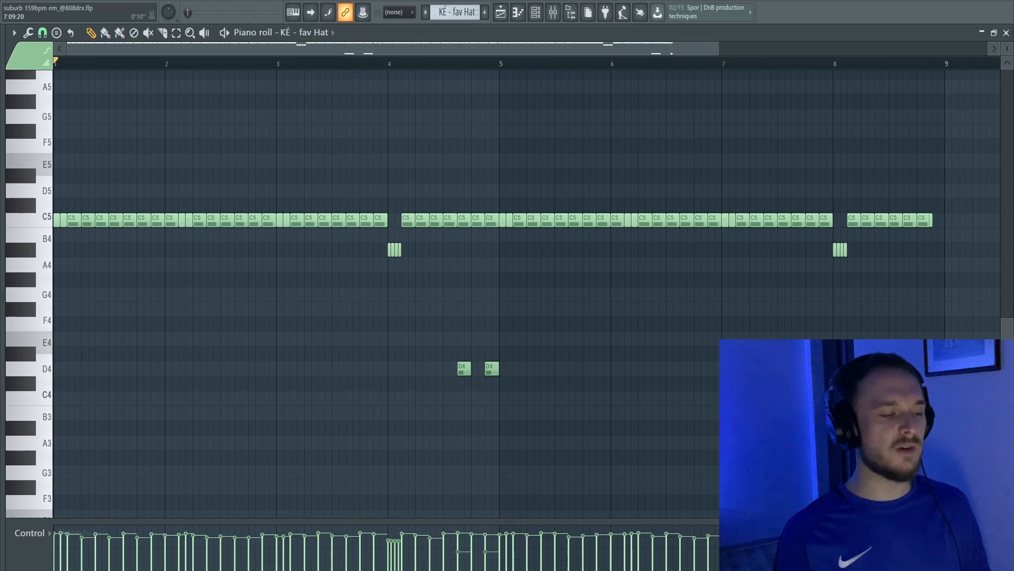
Audition the fav Hat and Money OH - MB hi-hat patterns in the piano roll
key("space")
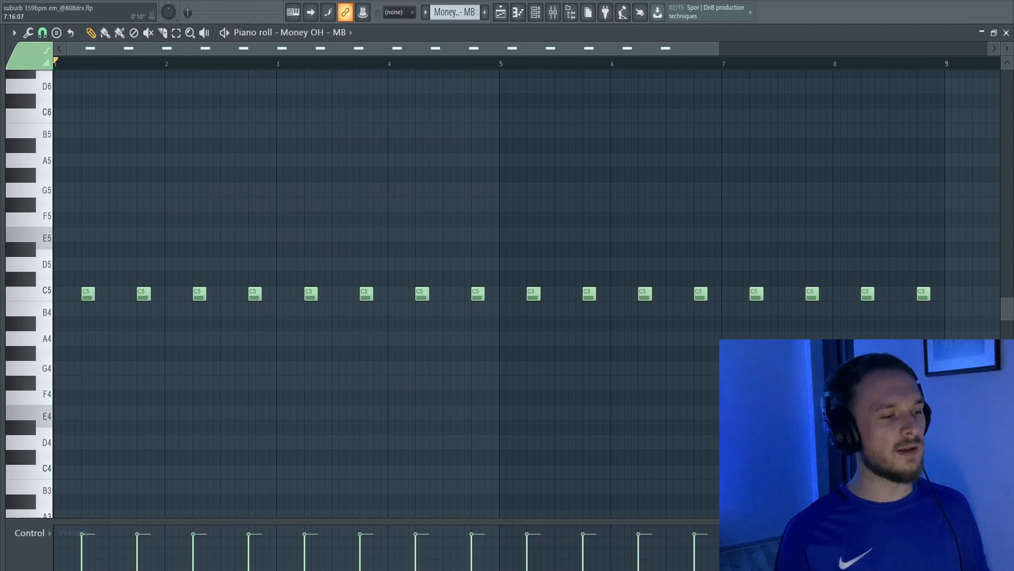
key("space")
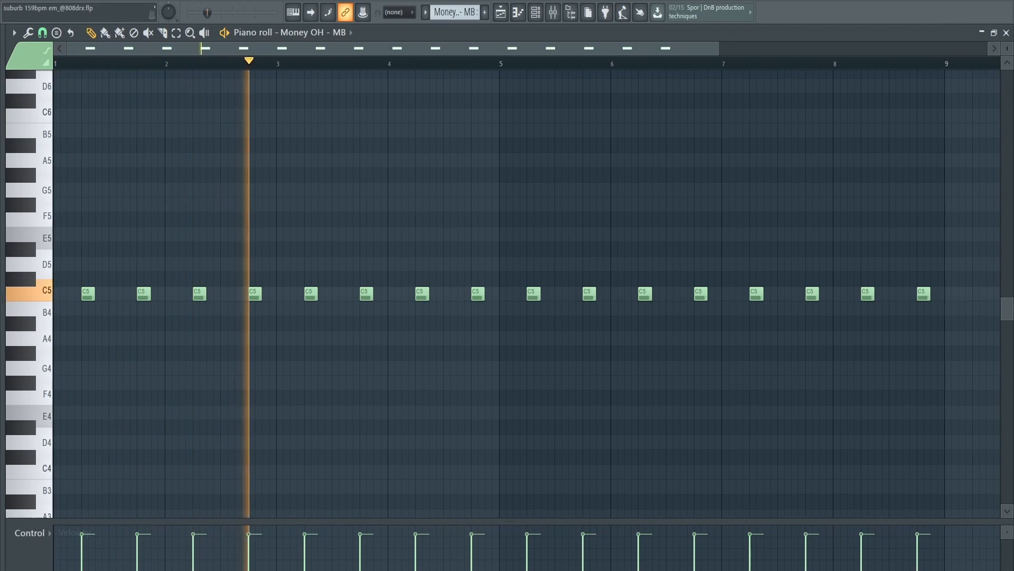
key("space")
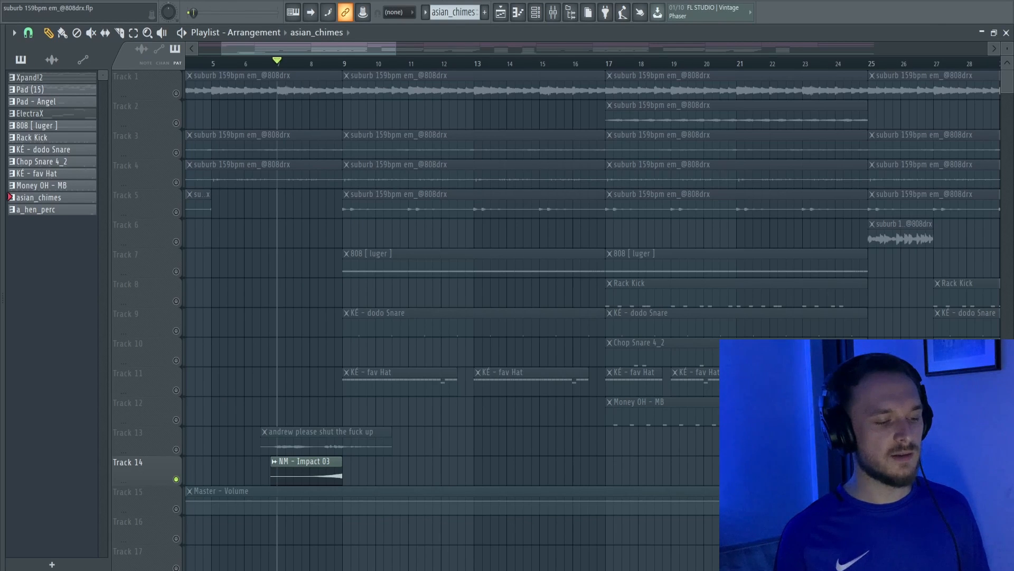
Listen to the soloed NM - Impact 03 clip on Track 14 and check the Reverse option in its sampler settings
key("space")
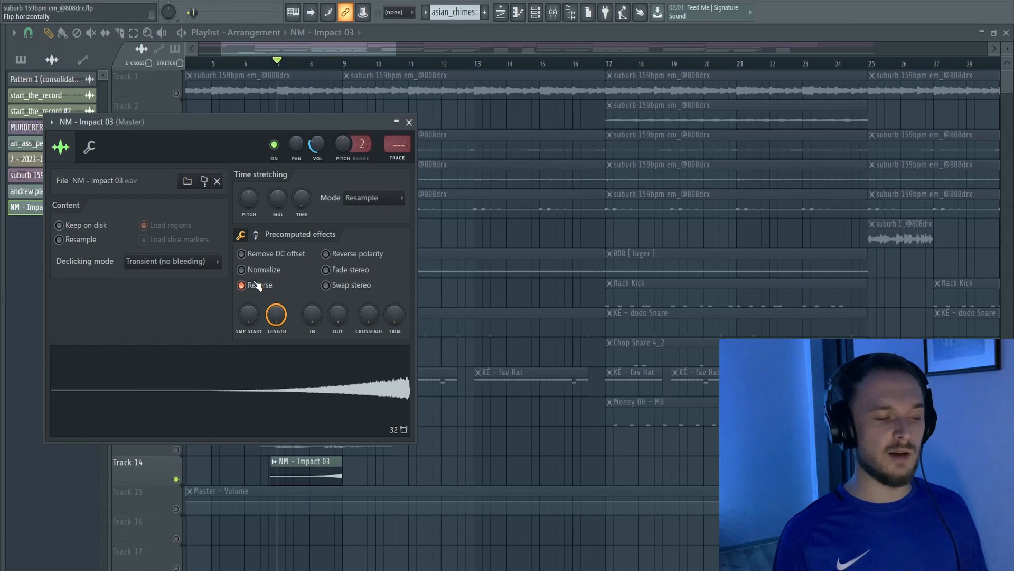
left_click(258, 286)
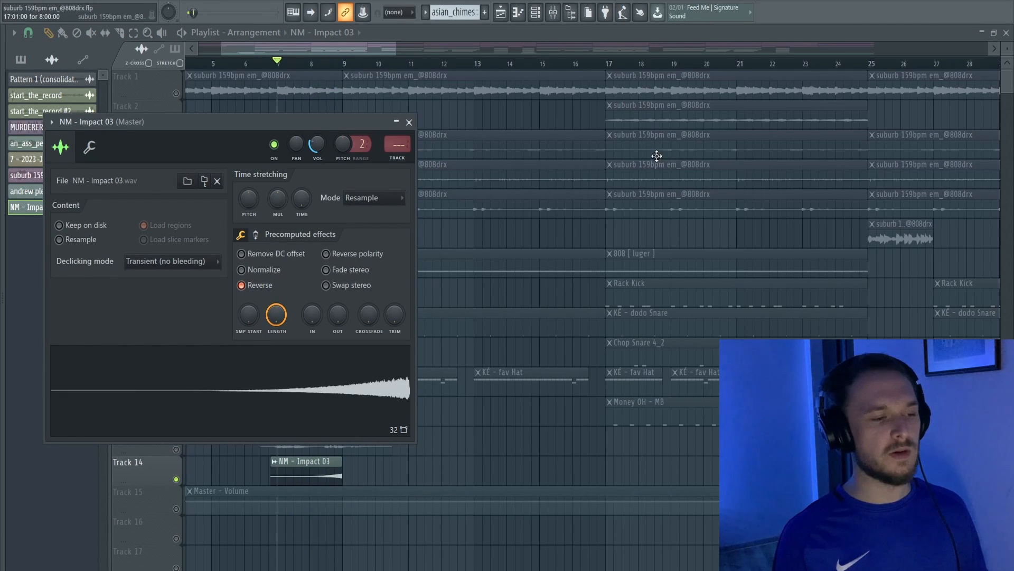
key("Escape")
left_click(179, 98)
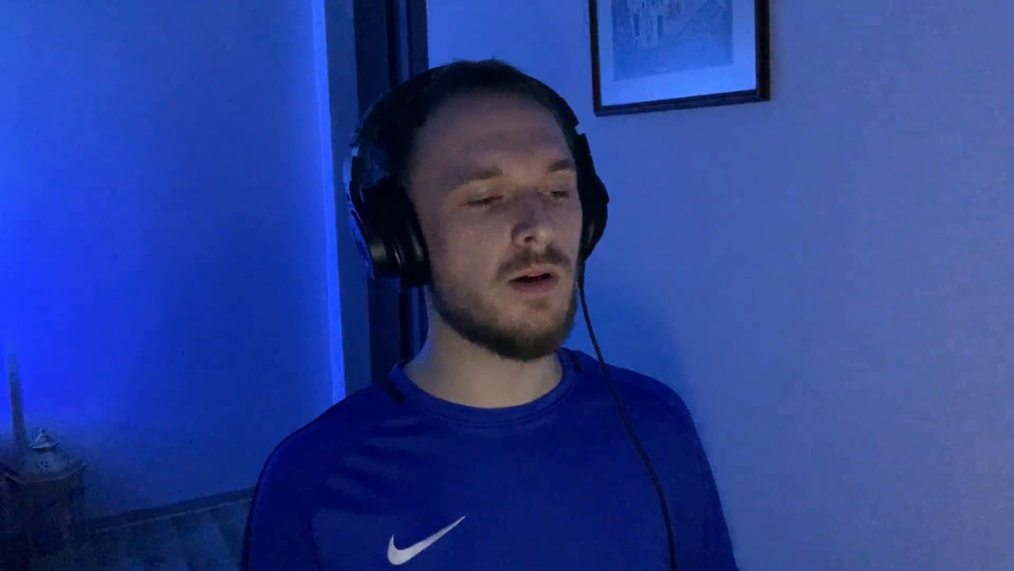